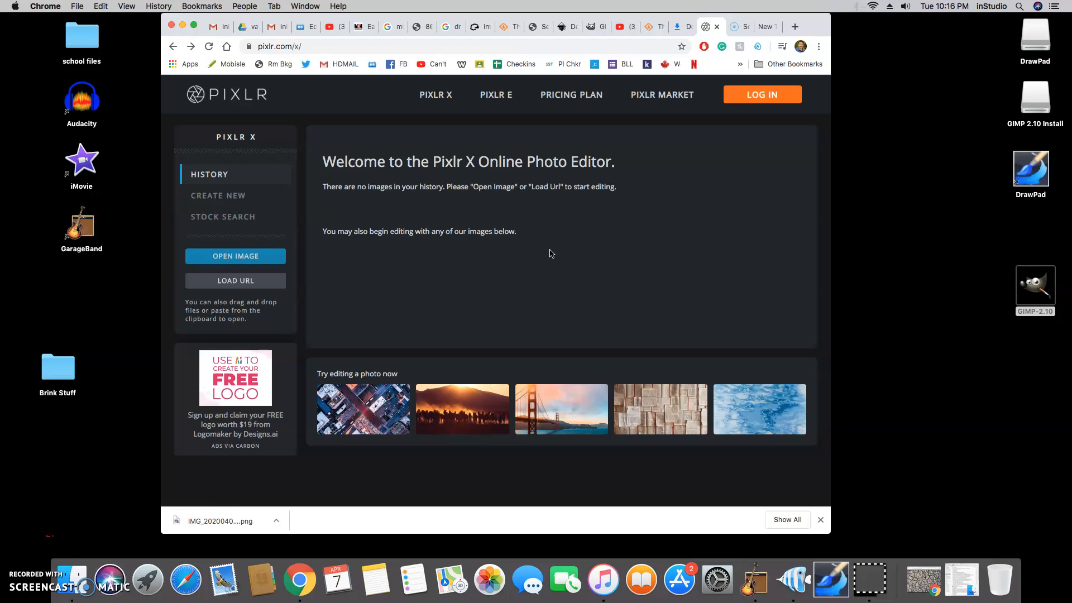
Open img_20200404_134544997.jpg from the Brink Stuff folder, pre-resized to the web preset of 720 x 1280
{"action": "left_click", "coordinate": [242, 262]}
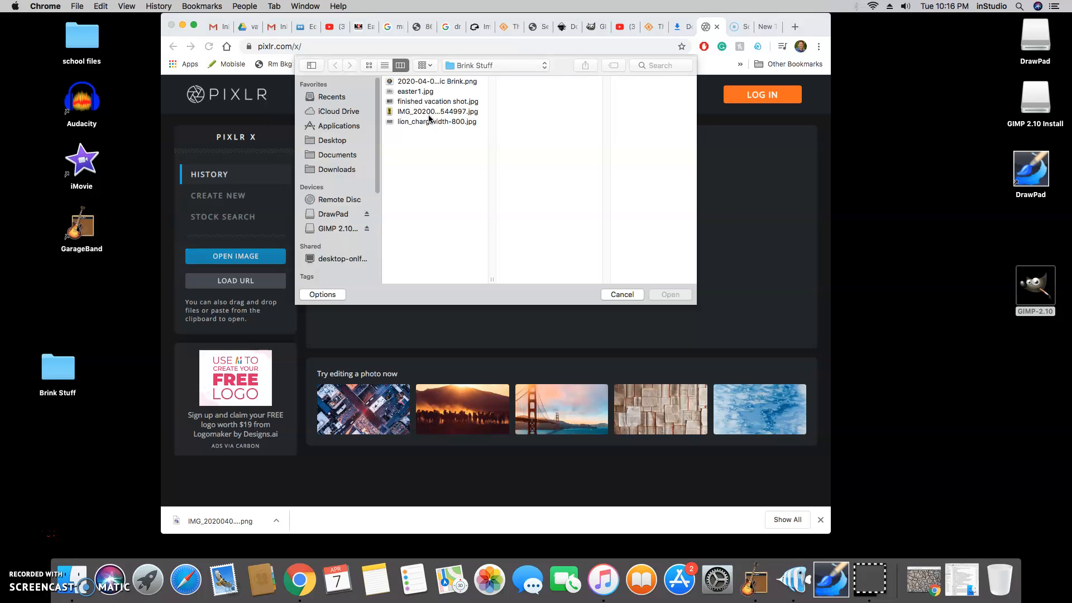
{"action": "left_click", "coordinate": [430, 114]}
{"action": "left_click", "coordinate": [671, 294]}
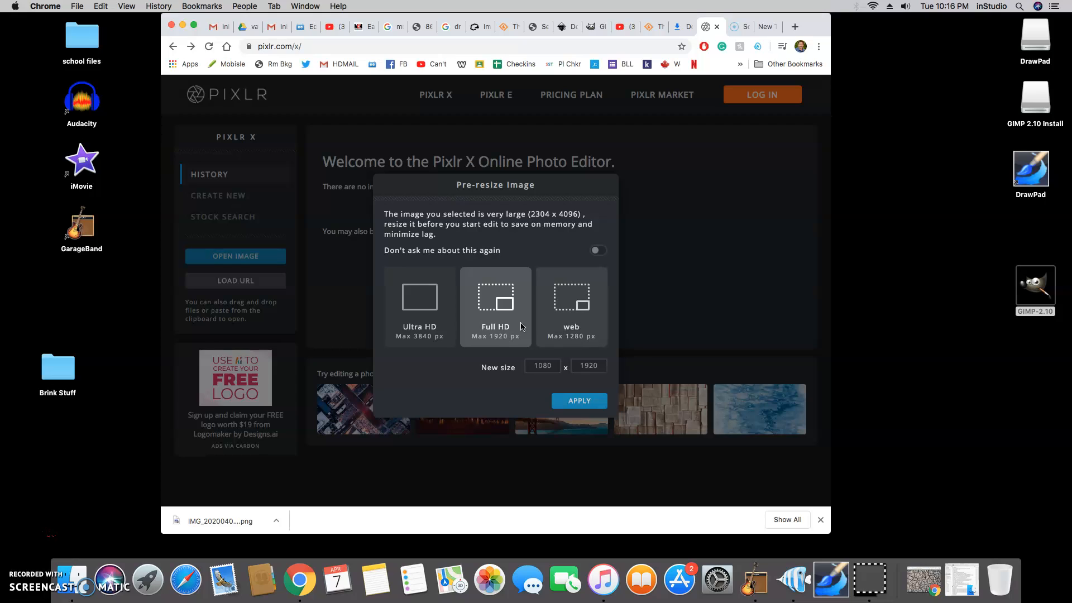
{"action": "left_click", "coordinate": [574, 307]}
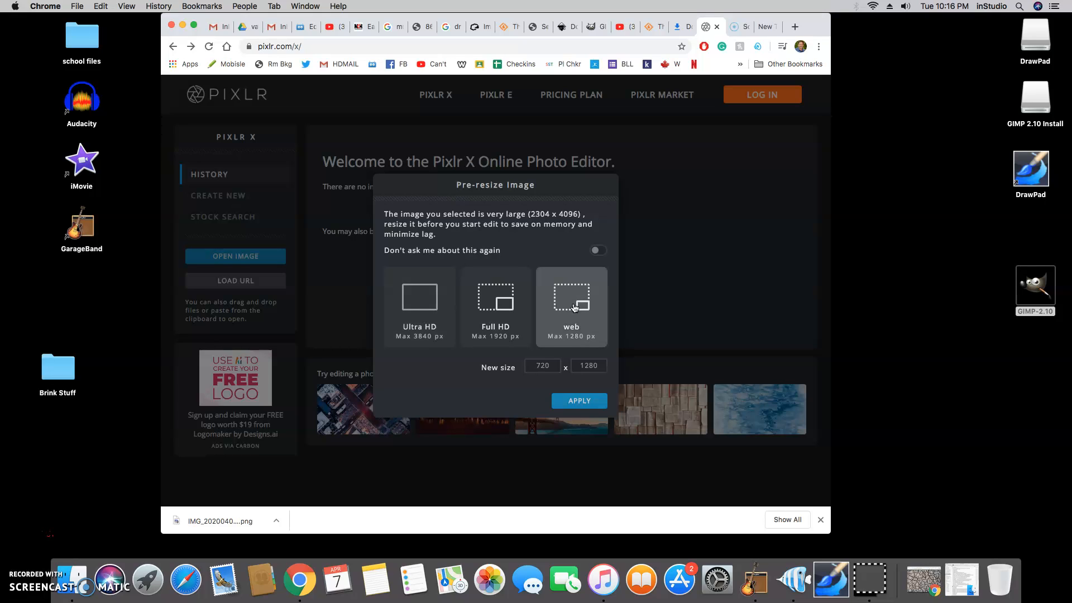
{"action": "left_click", "coordinate": [571, 407]}
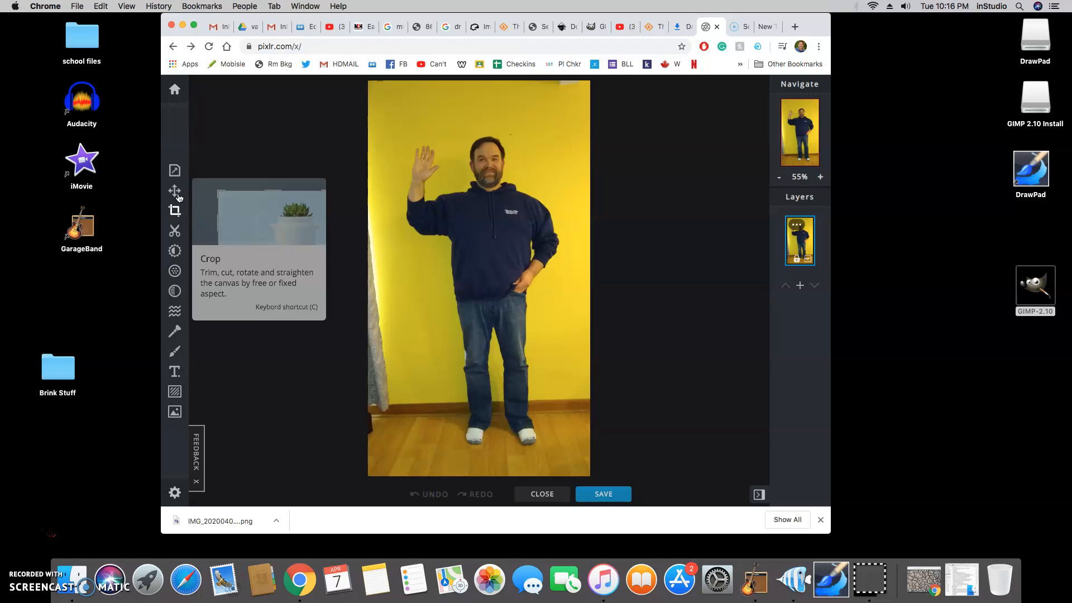
Remove the yellow wall on both sides of the man using Magic Cutout in Remove mode with tolerance 46
{"action": "left_click", "coordinate": [175, 232]}
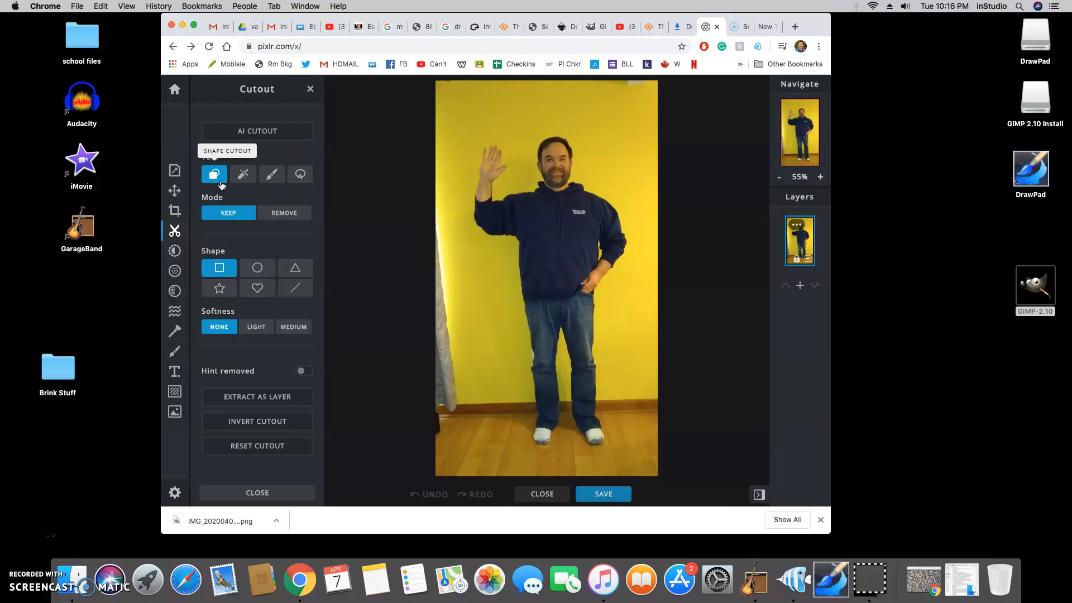
{"action": "left_click", "coordinate": [285, 214]}
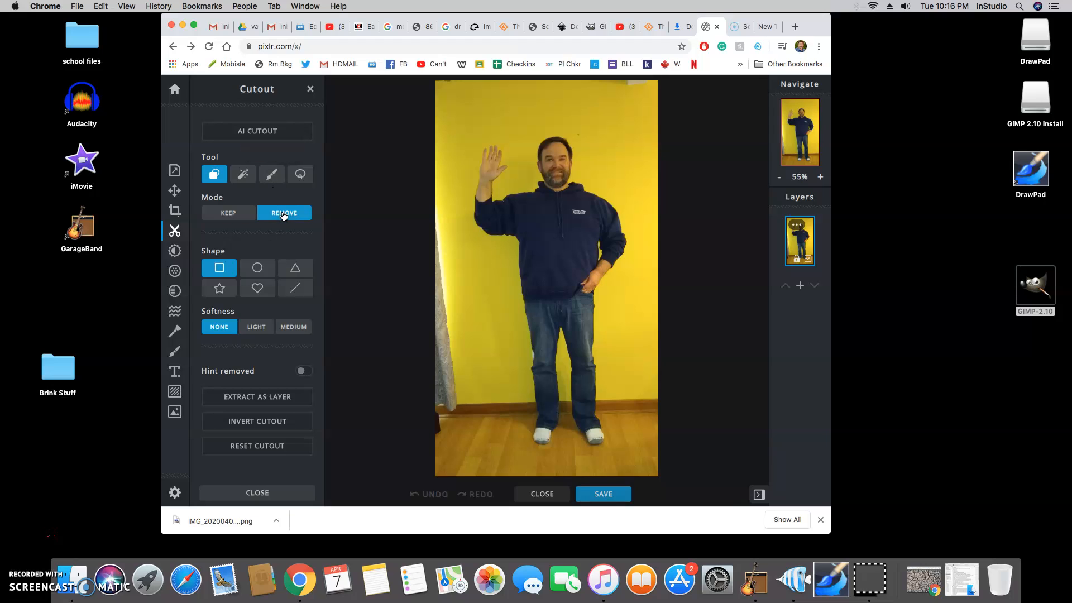
{"action": "left_click", "coordinate": [247, 181]}
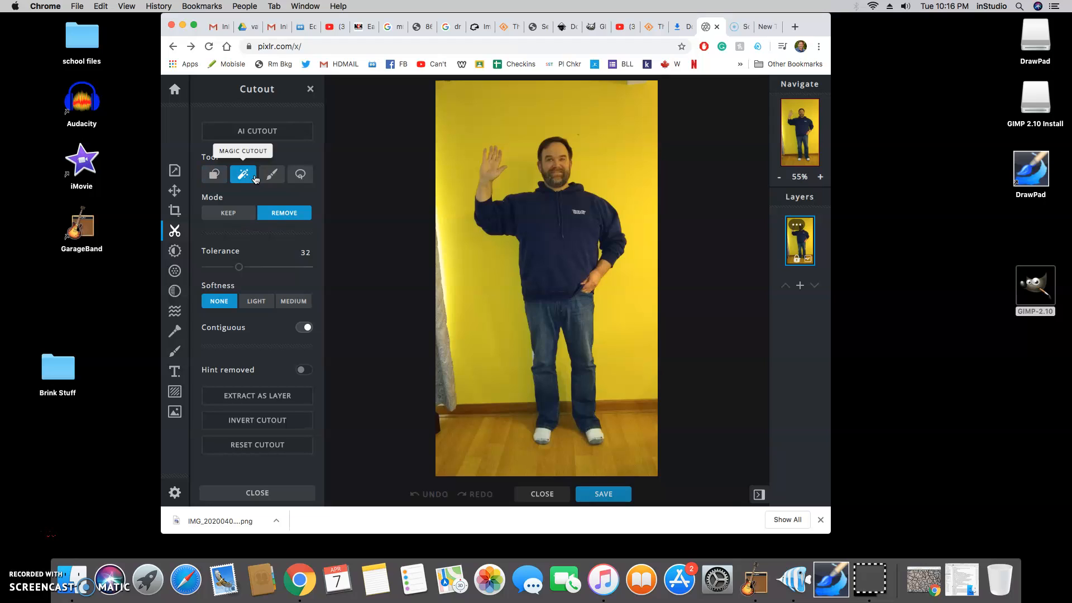
{"action": "left_click_drag", "start_coordinate": [238, 268], "coordinate": [253, 268]}
{"action": "left_click", "coordinate": [482, 299]}
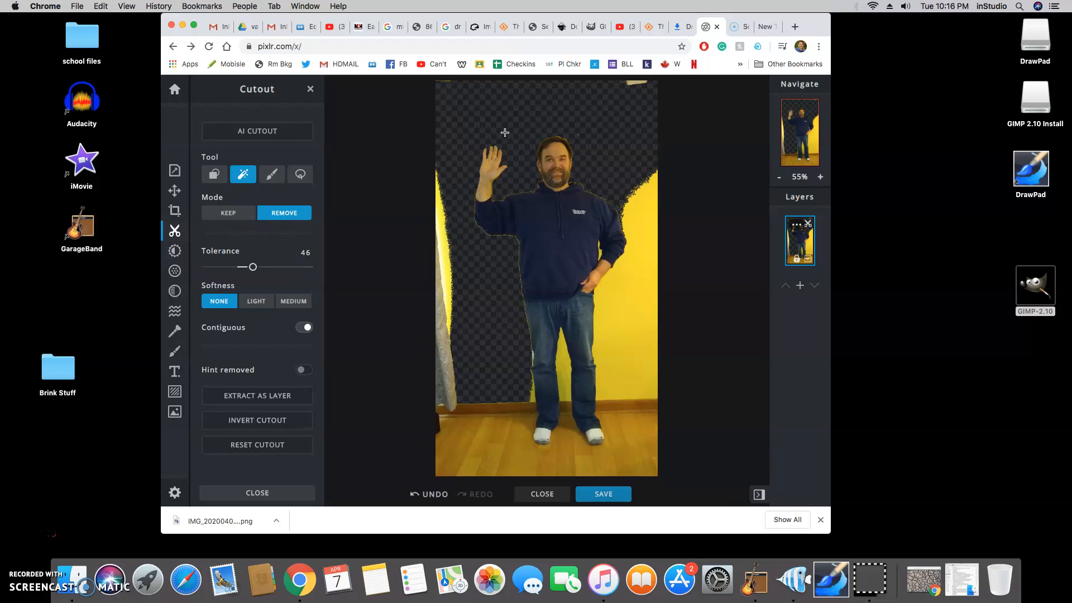
{"action": "left_click", "coordinate": [644, 252]}
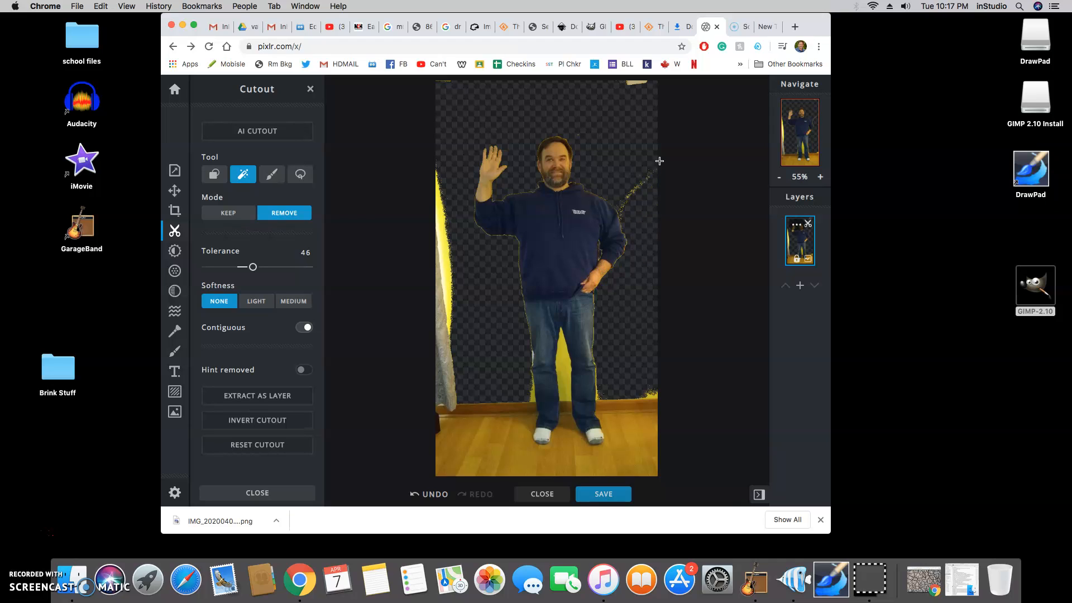
Remove the patch in the upper corner, the wall strip and curtain beside the man, and the yellow area between his legs
{"action": "left_click", "coordinate": [636, 83]}
{"action": "left_click", "coordinate": [444, 260]}
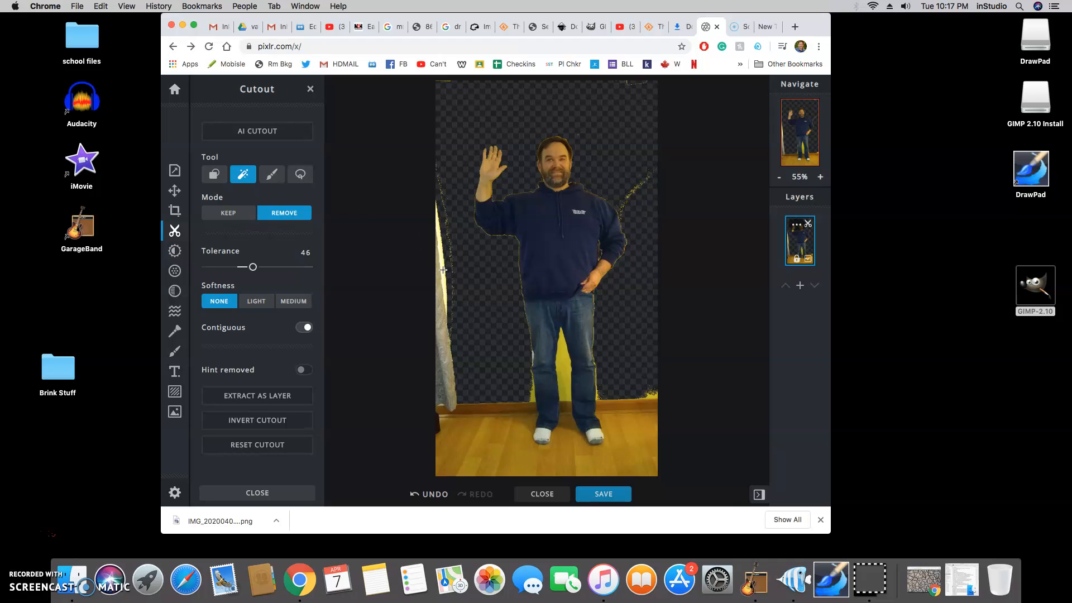
{"action": "left_click", "coordinate": [445, 290]}
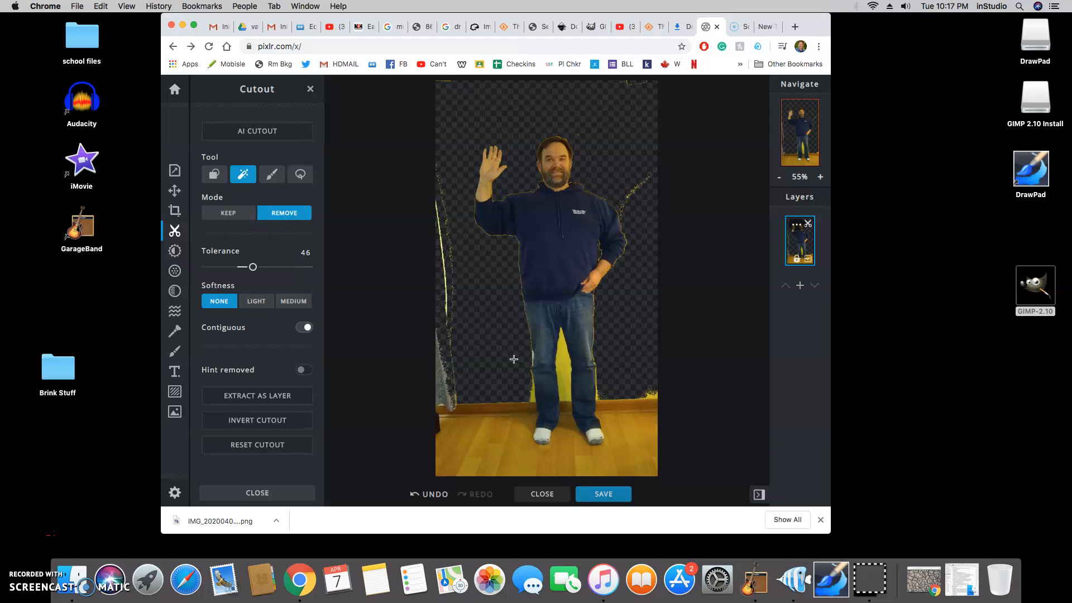
{"action": "left_click", "coordinate": [563, 368]}
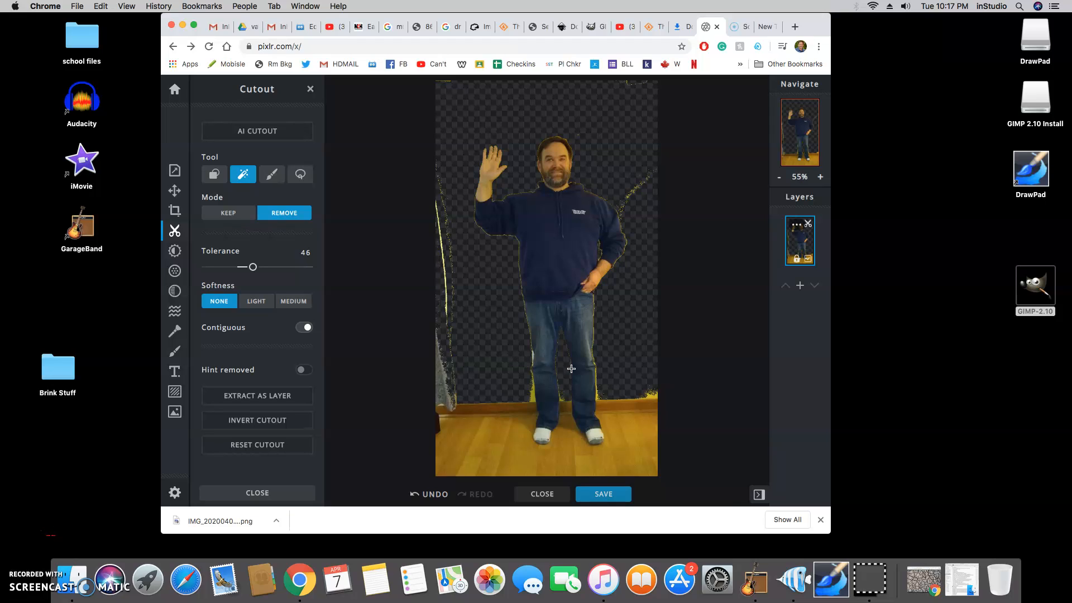
Remove the wooden floor, the baseboard and the remaining curtain and wall patches with Magic Cutout
{"action": "left_click", "coordinate": [637, 424]}
{"action": "left_click", "coordinate": [560, 425]}
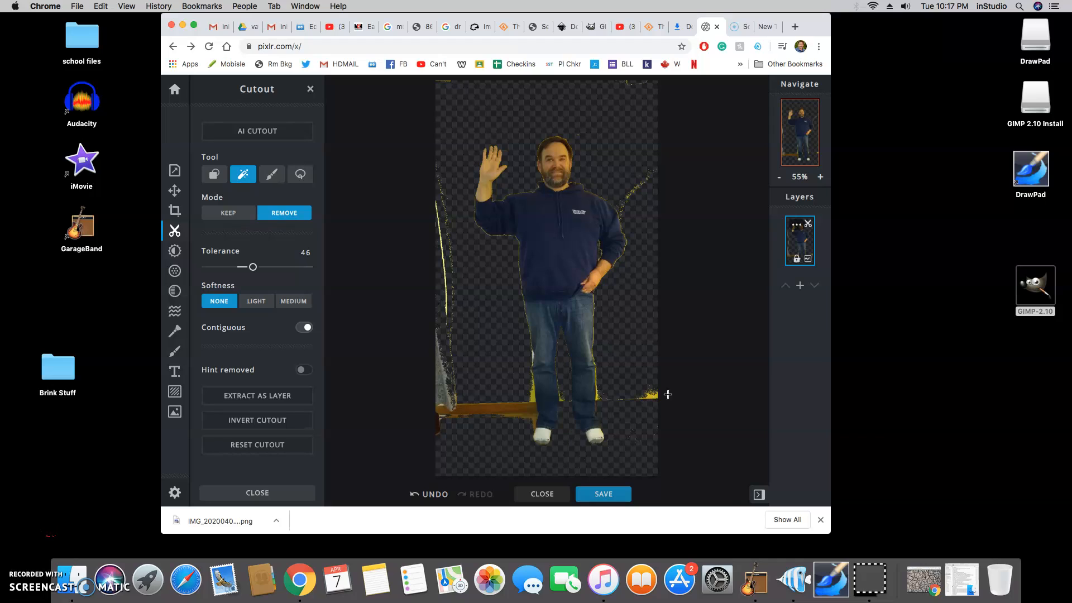
{"action": "left_click", "coordinate": [506, 415]}
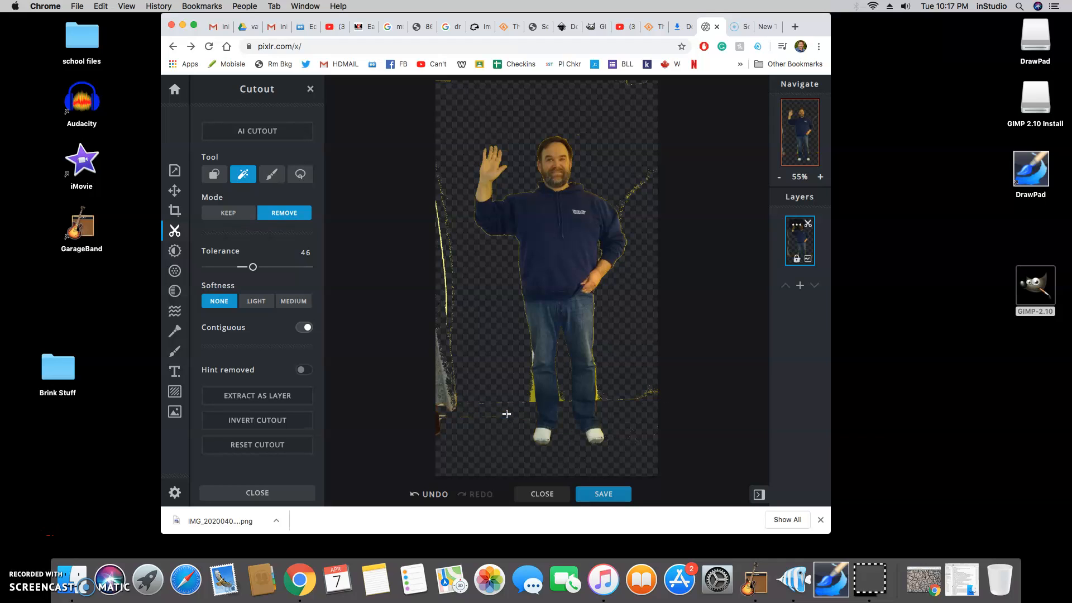
{"action": "left_click", "coordinate": [439, 389]}
{"action": "left_click", "coordinate": [533, 397]}
{"action": "left_click", "coordinate": [442, 256]}
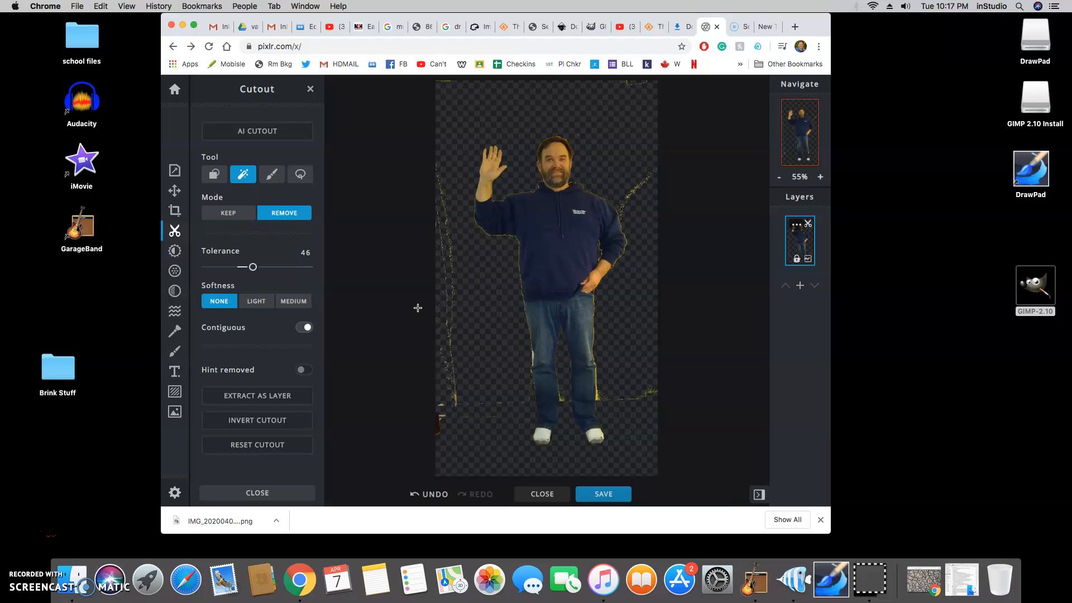
Erase the leftover specks around the photo's edges using Draw Cutout with a 172 px brush at 0% softness
{"action": "left_click", "coordinate": [273, 176]}
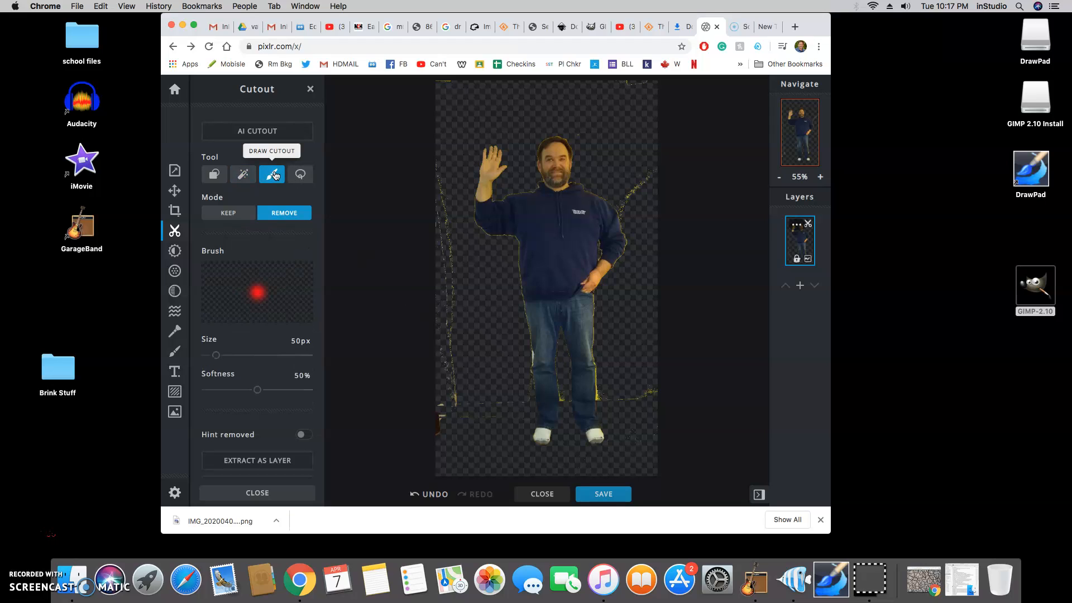
{"action": "mouse_move", "coordinate": [257, 390]}
{"action": "left_mouse_down"}
{"action": "mouse_move", "coordinate": [269, 391]}
{"action": "mouse_move", "coordinate": [194, 394]}
{"action": "left_mouse_up"}
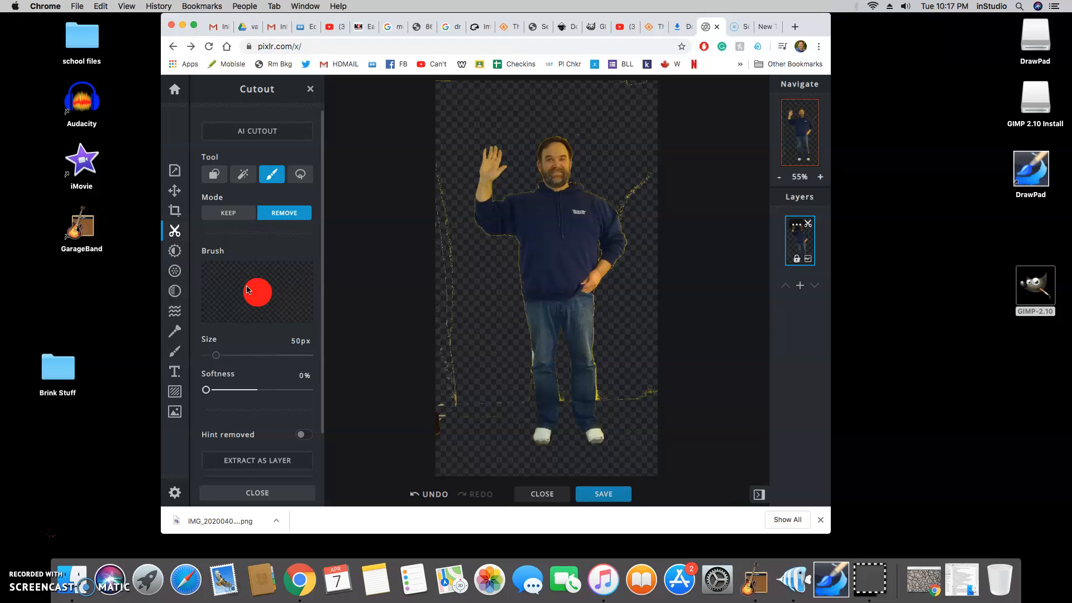
{"action": "left_click_drag", "start_coordinate": [216, 355], "coordinate": [241, 355]}
{"action": "mouse_move", "coordinate": [443, 171]}
{"action": "left_mouse_down"}
{"action": "mouse_move", "coordinate": [448, 297]}
{"action": "mouse_move", "coordinate": [447, 445]}
{"action": "left_mouse_up"}
{"action": "left_click_drag", "start_coordinate": [443, 87], "coordinate": [673, 84]}
{"action": "left_click_drag", "start_coordinate": [637, 116], "coordinate": [638, 191]}
{"action": "mouse_move", "coordinate": [662, 376]}
{"action": "left_mouse_down"}
{"action": "mouse_move", "coordinate": [644, 395]}
{"action": "mouse_move", "coordinate": [624, 393]}
{"action": "mouse_move", "coordinate": [649, 439]}
{"action": "left_mouse_up"}
{"action": "left_click_drag", "start_coordinate": [498, 421], "coordinate": [498, 375]}
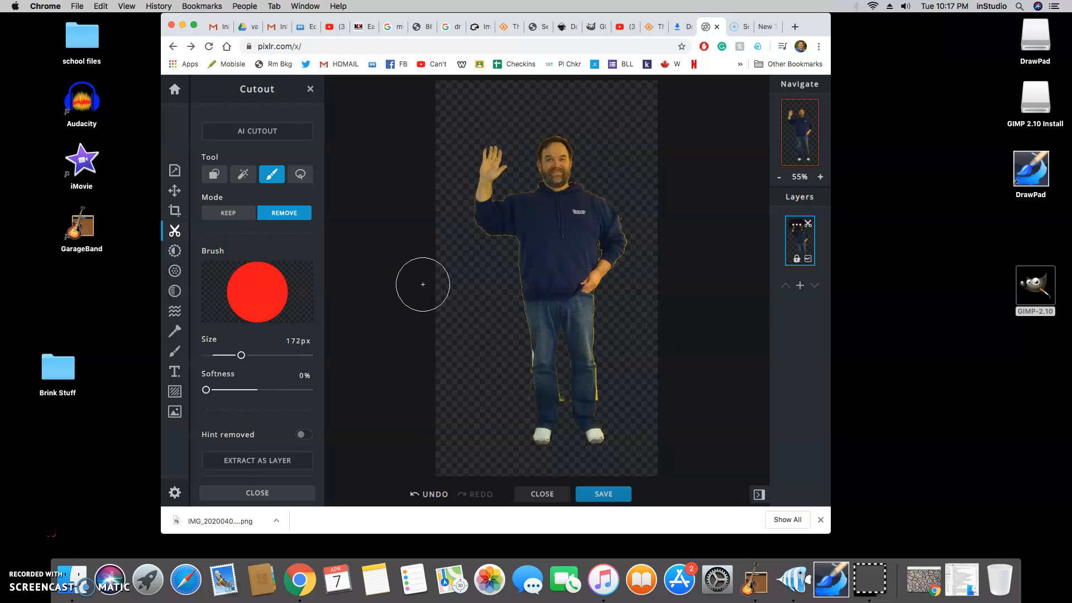
Erase the yellow fringe along the man's outline with Draw Cutout, using brush sizes of 32 px and 13 px
{"action": "left_click_drag", "start_coordinate": [241, 355], "coordinate": [227, 356]}
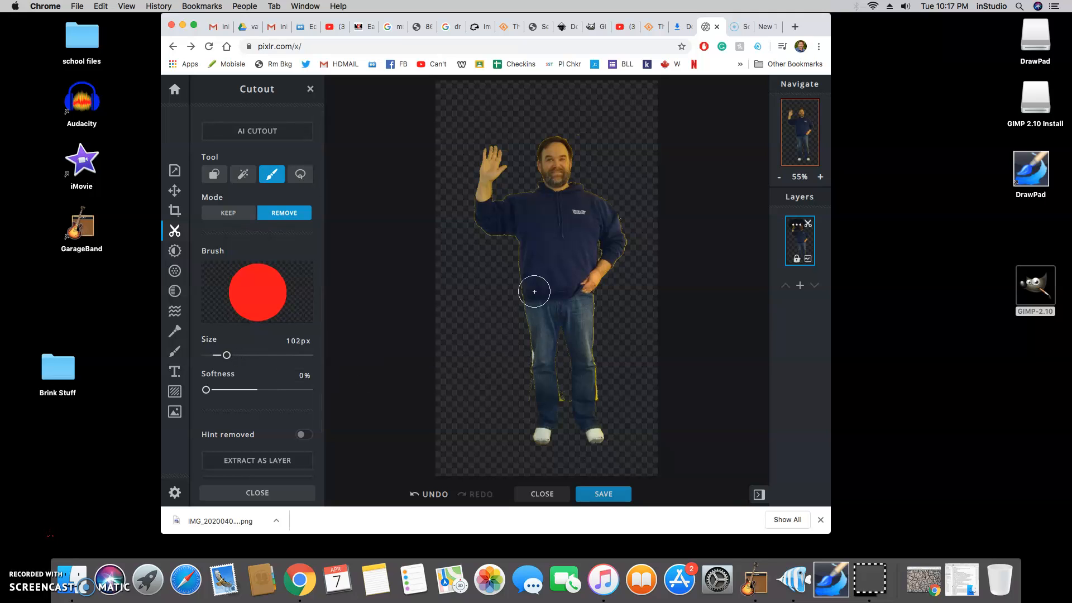
{"action": "scroll", "coordinate": [489, 279], "scroll_direction": "up", "scroll_amount": 3}
{"action": "left_click_drag", "start_coordinate": [228, 356], "coordinate": [212, 358]}
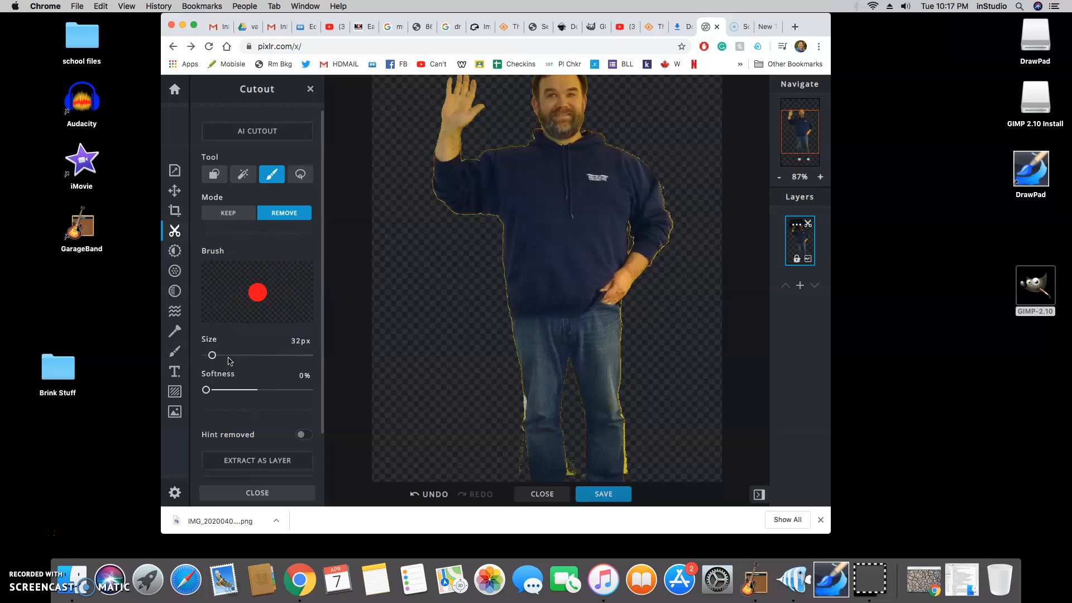
{"action": "mouse_move", "coordinate": [466, 220]}
{"action": "left_mouse_down"}
{"action": "mouse_move", "coordinate": [497, 225]}
{"action": "mouse_move", "coordinate": [498, 288]}
{"action": "left_mouse_up"}
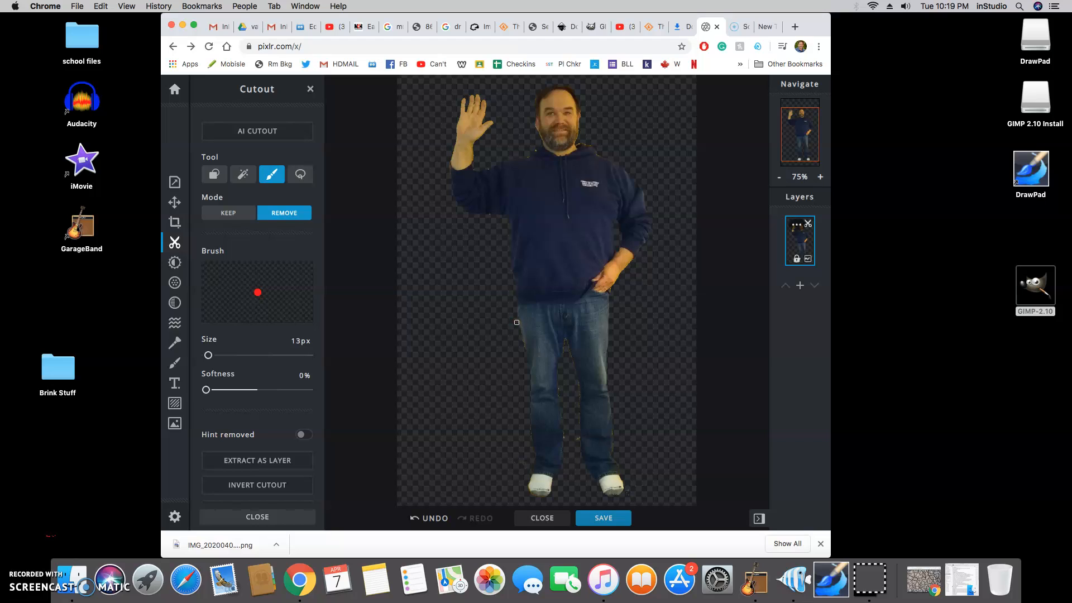
{"action": "left_click_drag", "start_coordinate": [524, 351], "coordinate": [525, 361]}
{"action": "mouse_move", "coordinate": [579, 412]}
{"action": "left_mouse_down"}
{"action": "mouse_move", "coordinate": [577, 383]}
{"action": "mouse_move", "coordinate": [560, 390]}
{"action": "mouse_move", "coordinate": [571, 437]}
{"action": "left_mouse_up"}
{"action": "left_click_drag", "start_coordinate": [529, 153], "coordinate": [520, 157]}
Add lion_charg.width-800.jpg as a layer in the current document
{"action": "left_click", "coordinate": [174, 89]}
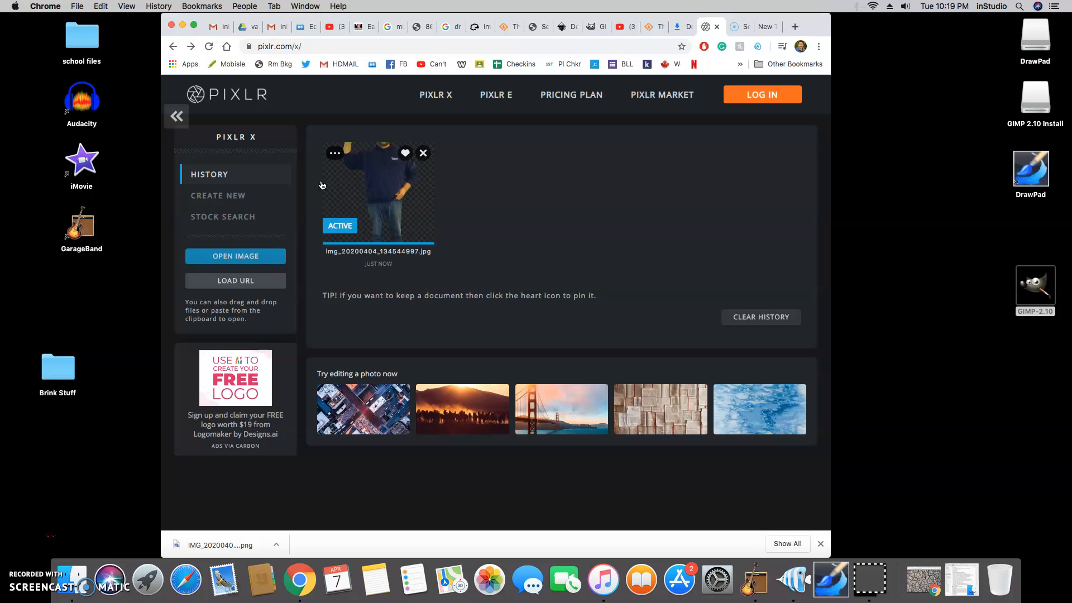
{"action": "left_click", "coordinate": [236, 258]}
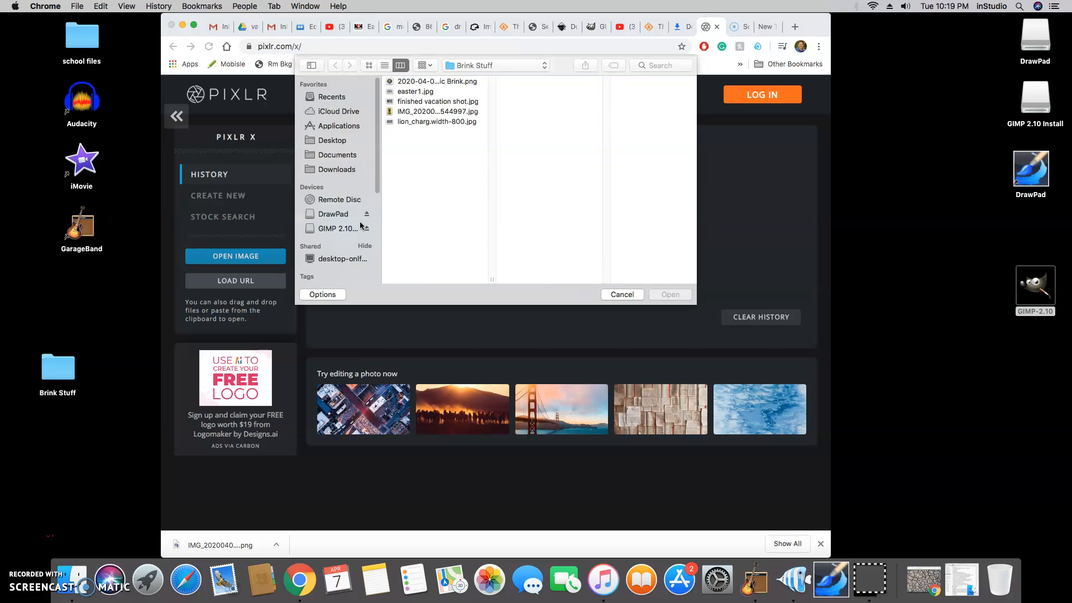
{"action": "left_click", "coordinate": [433, 122]}
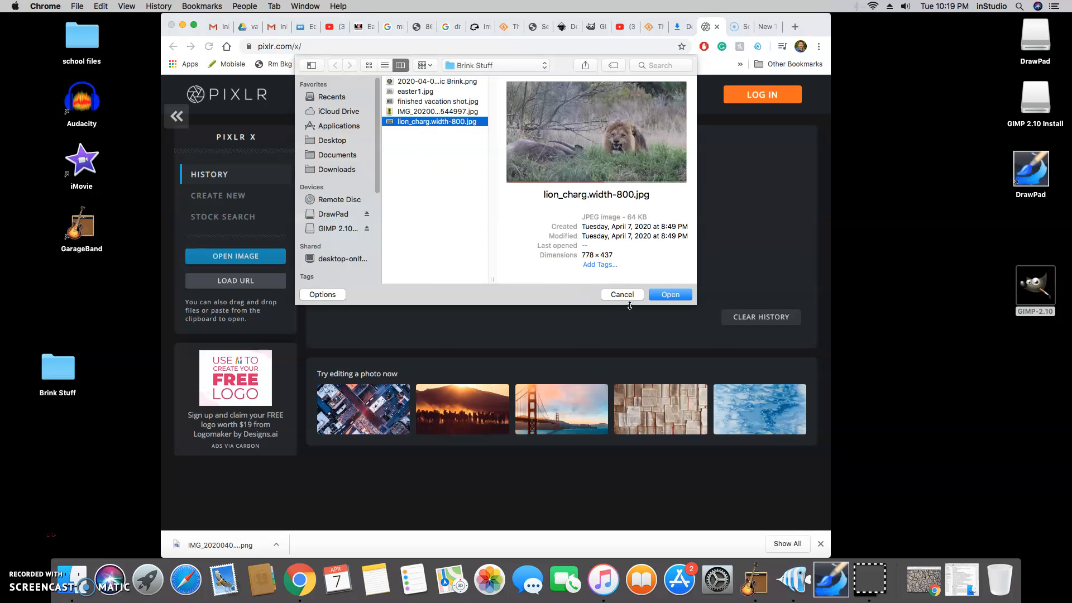
{"action": "left_click", "coordinate": [670, 294]}
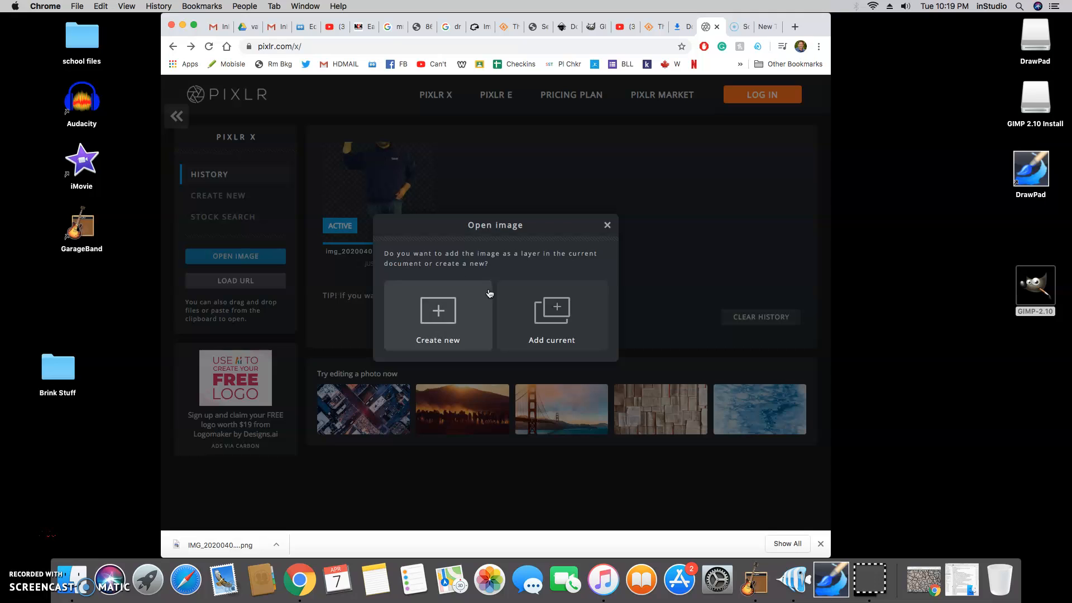
{"action": "left_click", "coordinate": [564, 330]}
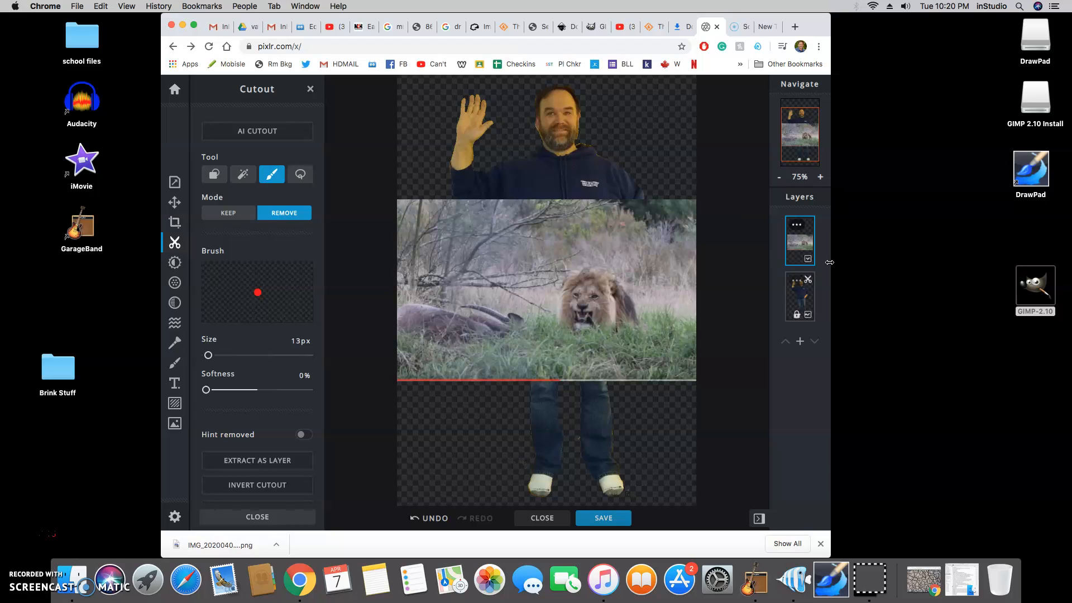
Unlock the layer with the cut-out man and make it the active layer
{"action": "left_click", "coordinate": [798, 317]}
{"action": "left_click", "coordinate": [697, 327]}
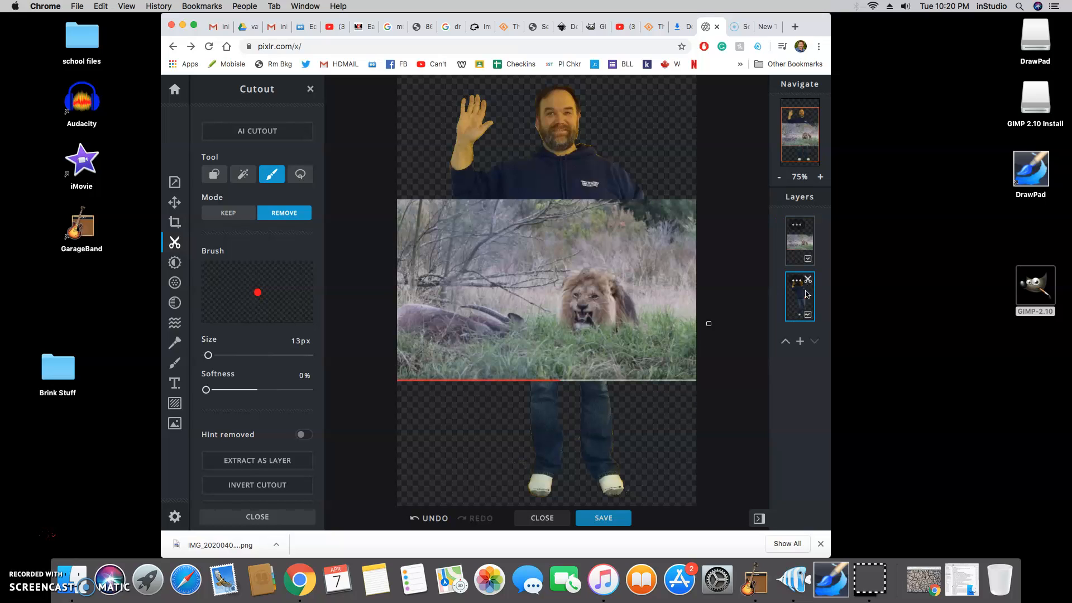
{"action": "left_click", "coordinate": [802, 258]}
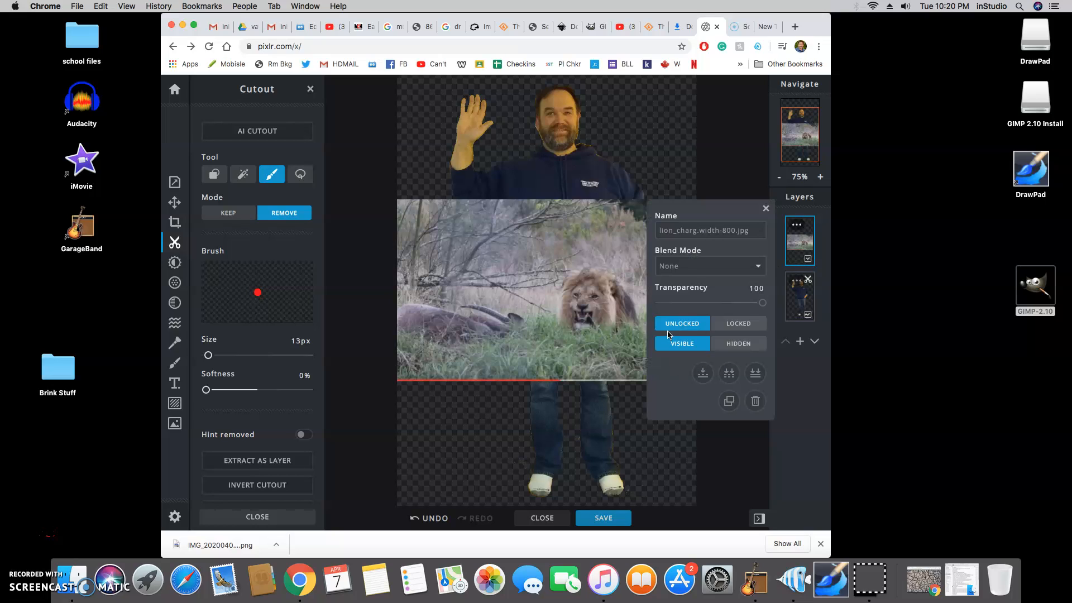
{"action": "left_click", "coordinate": [798, 305]}
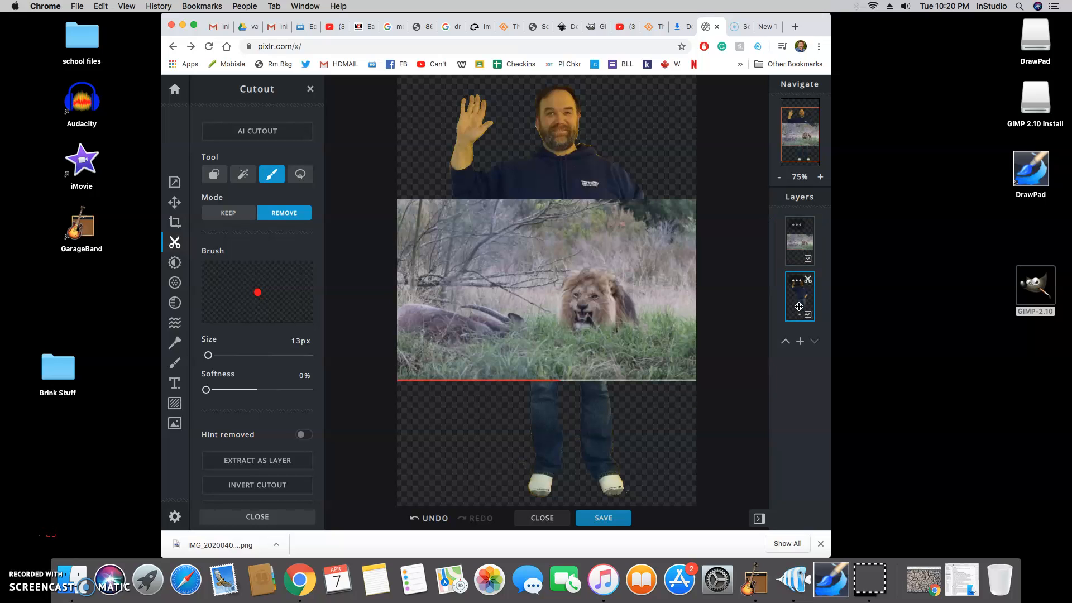
{"action": "left_click", "coordinate": [175, 183]}
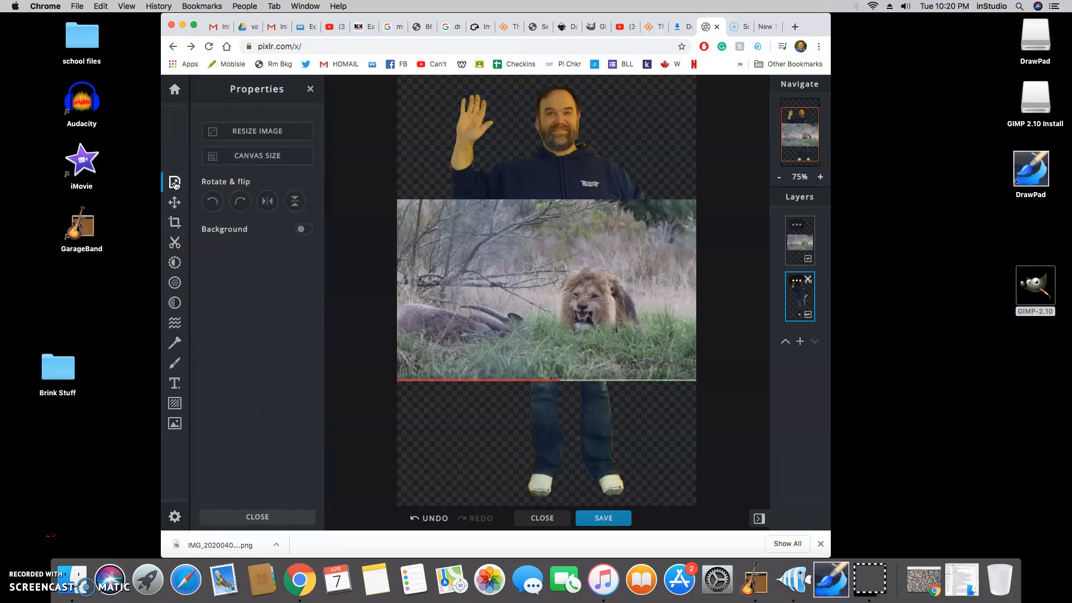
{"action": "left_click", "coordinate": [257, 136]}
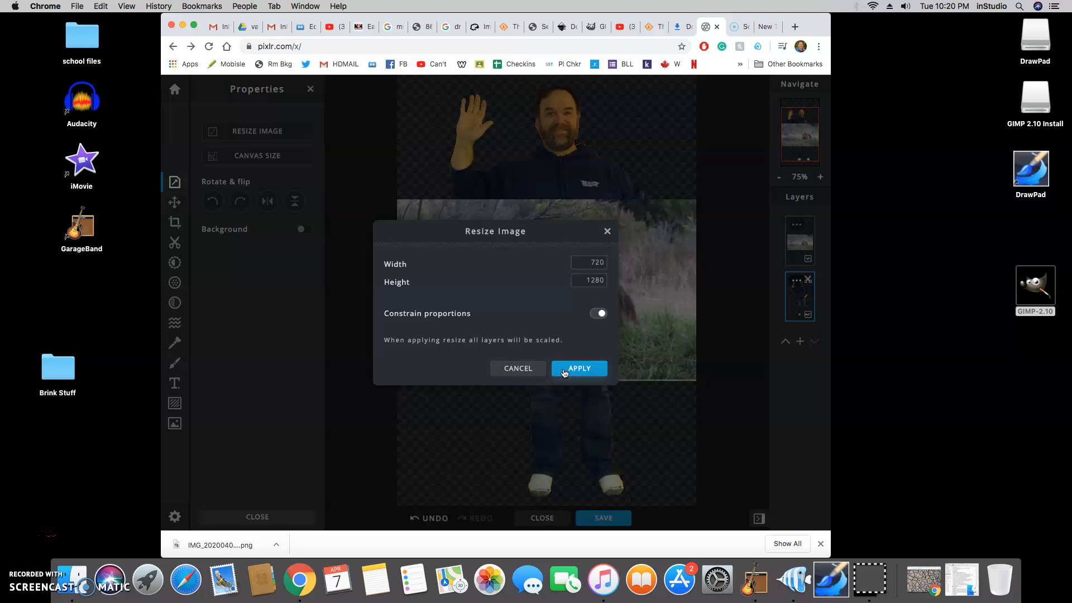
{"action": "left_click", "coordinate": [515, 370]}
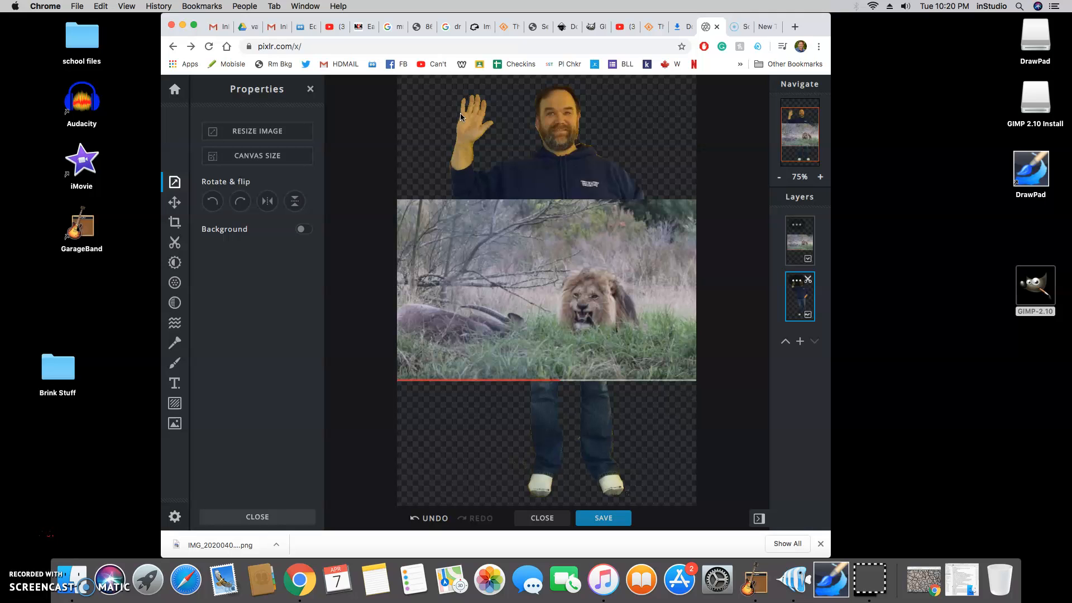
Scale the man's layer down to 277 x 492 with Arrange and position it at top 542, left 31 over the lion photo
{"action": "left_click", "coordinate": [175, 203]}
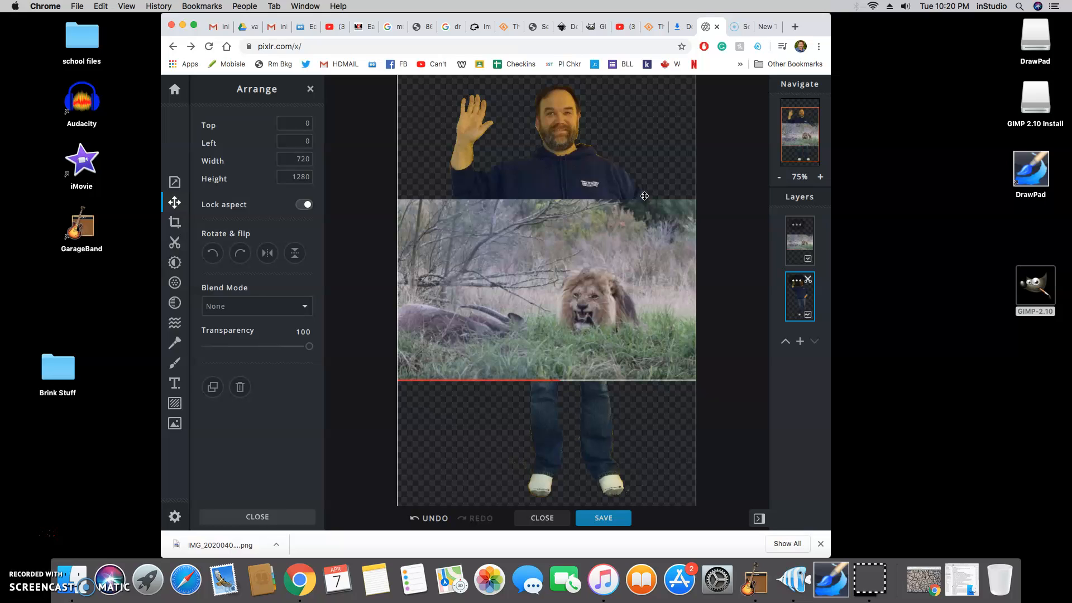
{"action": "scroll", "coordinate": [689, 452], "scroll_direction": "down", "scroll_amount": 4}
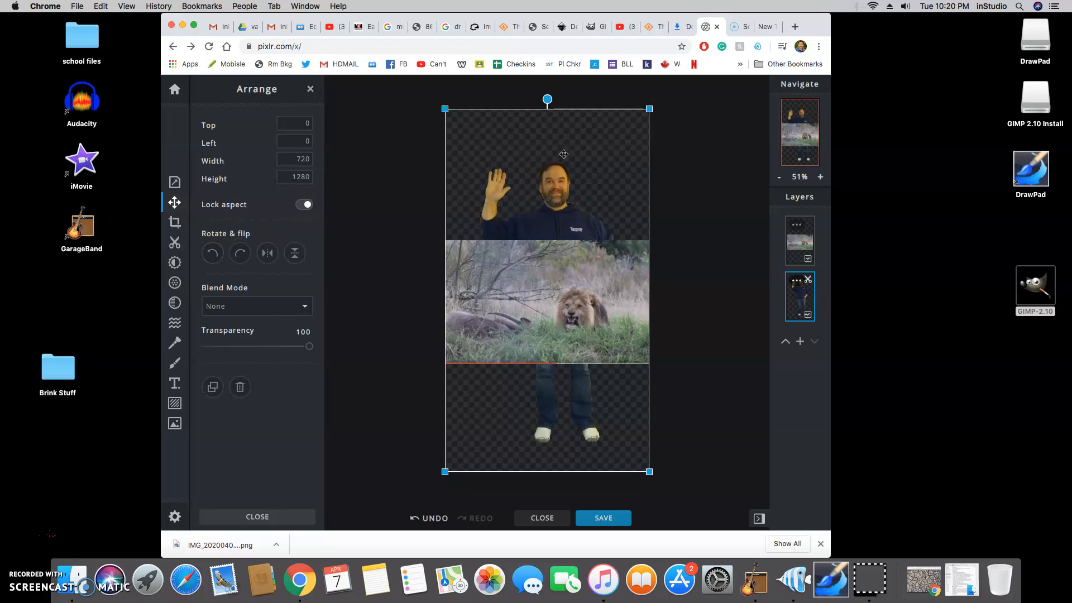
{"action": "left_click_drag", "start_coordinate": [445, 109], "coordinate": [500, 326]}
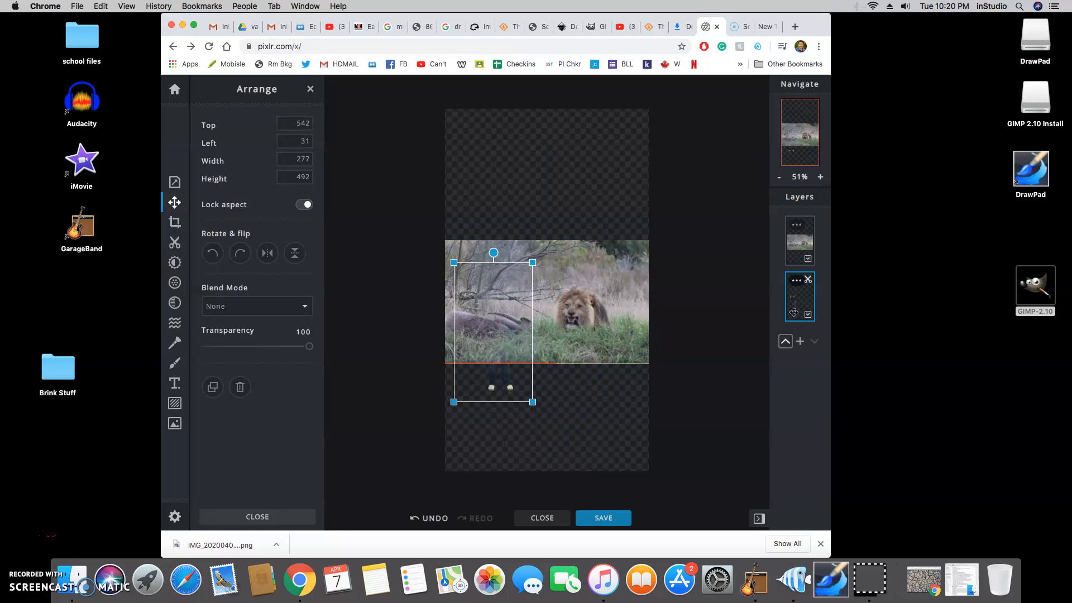
Move the man's layer above the lion photo, enlarge it to 377 x 670 and position it at top 419, left 12
{"action": "left_click", "coordinate": [785, 344]}
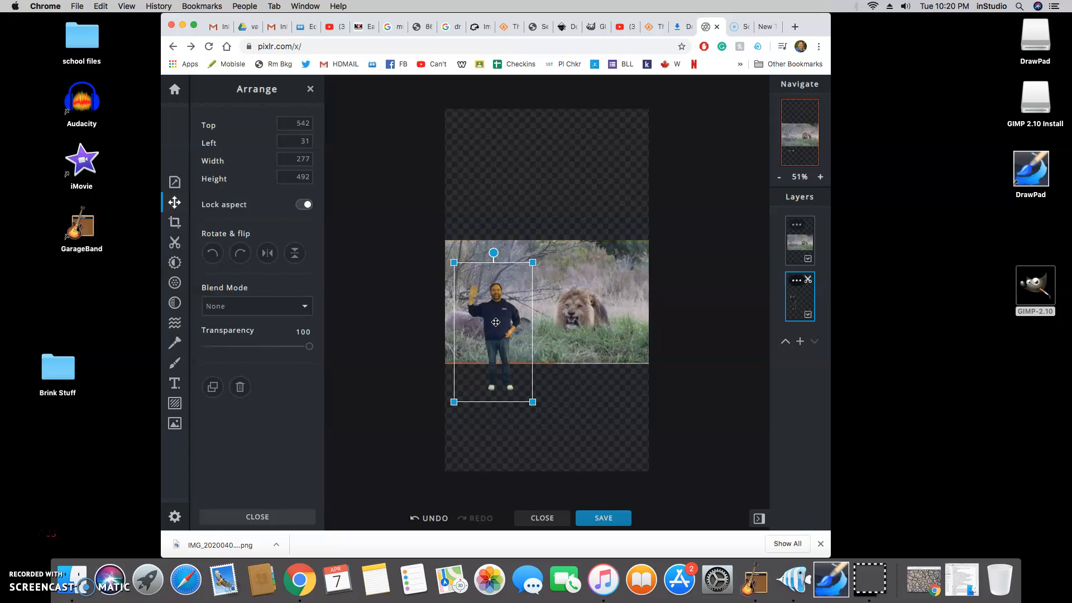
{"action": "left_click_drag", "start_coordinate": [495, 319], "coordinate": [495, 315]}
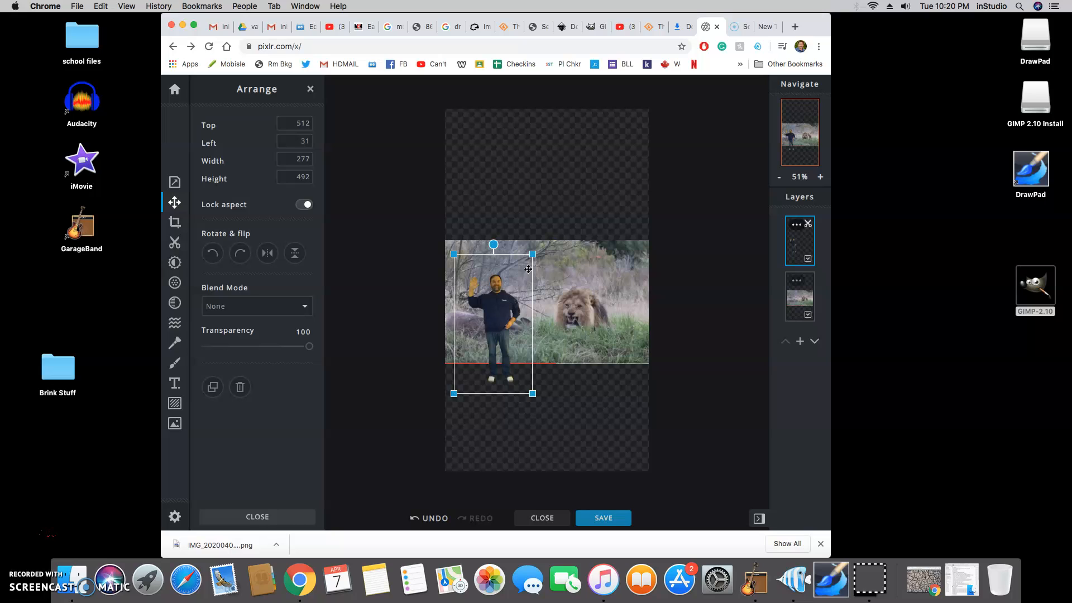
{"action": "left_click_drag", "start_coordinate": [533, 253], "coordinate": [548, 226]}
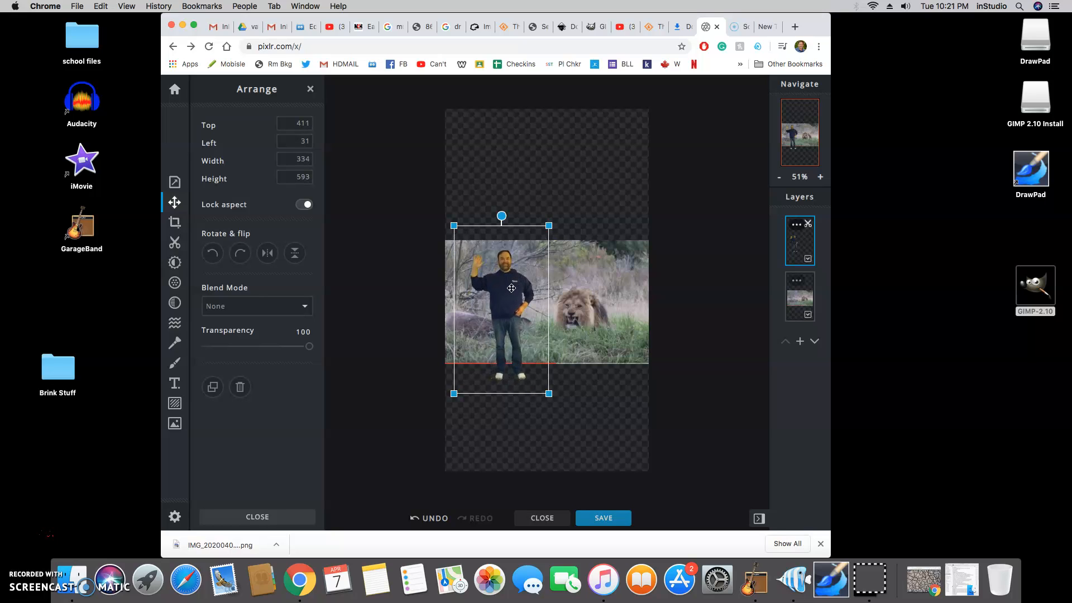
{"action": "left_click_drag", "start_coordinate": [507, 301], "coordinate": [497, 321]}
{"action": "left_click_drag", "start_coordinate": [539, 246], "coordinate": [551, 235]}
{"action": "left_click_drag", "start_coordinate": [519, 305], "coordinate": [525, 306]}
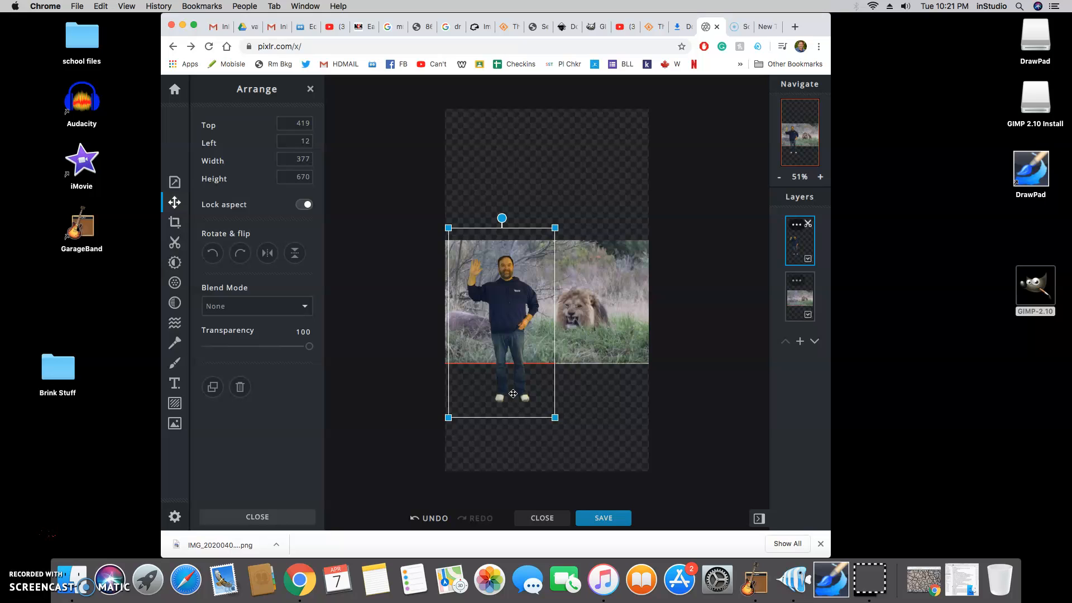
Crop the canvas to 720 x 442 so that only the area of the lion photo is kept
{"action": "left_click", "coordinate": [176, 225]}
{"action": "left_click_drag", "start_coordinate": [540, 90], "coordinate": [543, 233]}
{"action": "left_click_drag", "start_coordinate": [547, 491], "coordinate": [537, 372]}
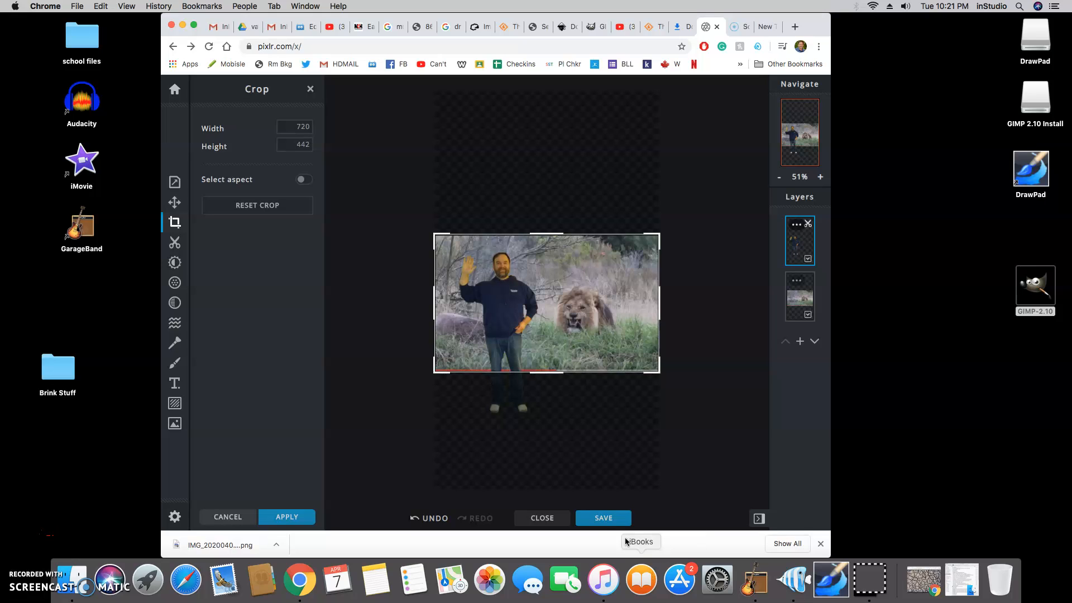
Download the composite as the JPG IMG_20200404_134544997 at high quality (90%), and open the downloaded file in Preview
{"action": "left_click", "coordinate": [623, 514]}
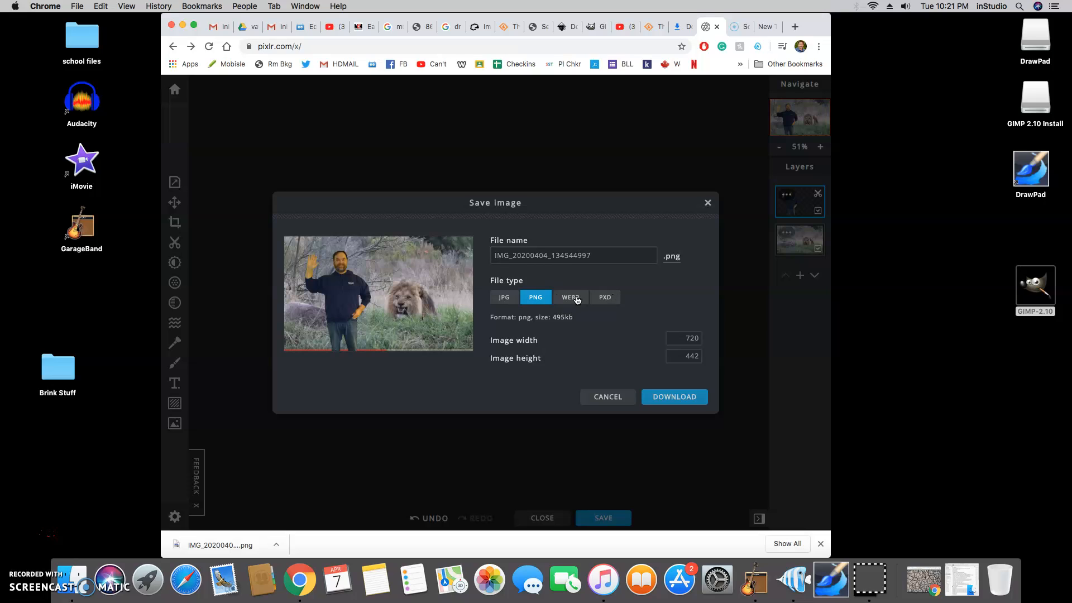
{"action": "left_click", "coordinate": [509, 303]}
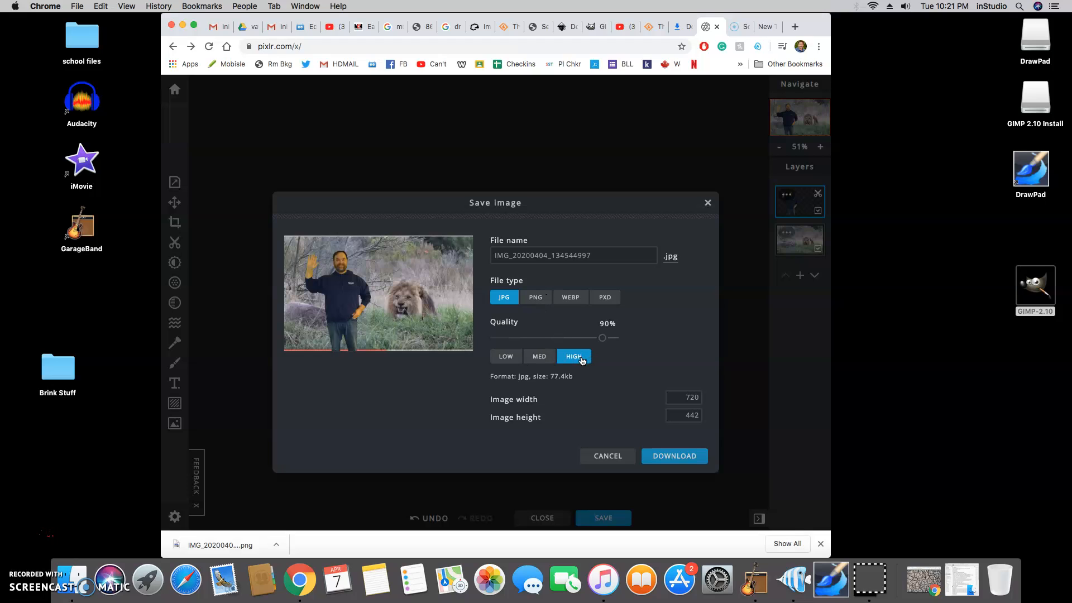
{"action": "left_click", "coordinate": [674, 456]}
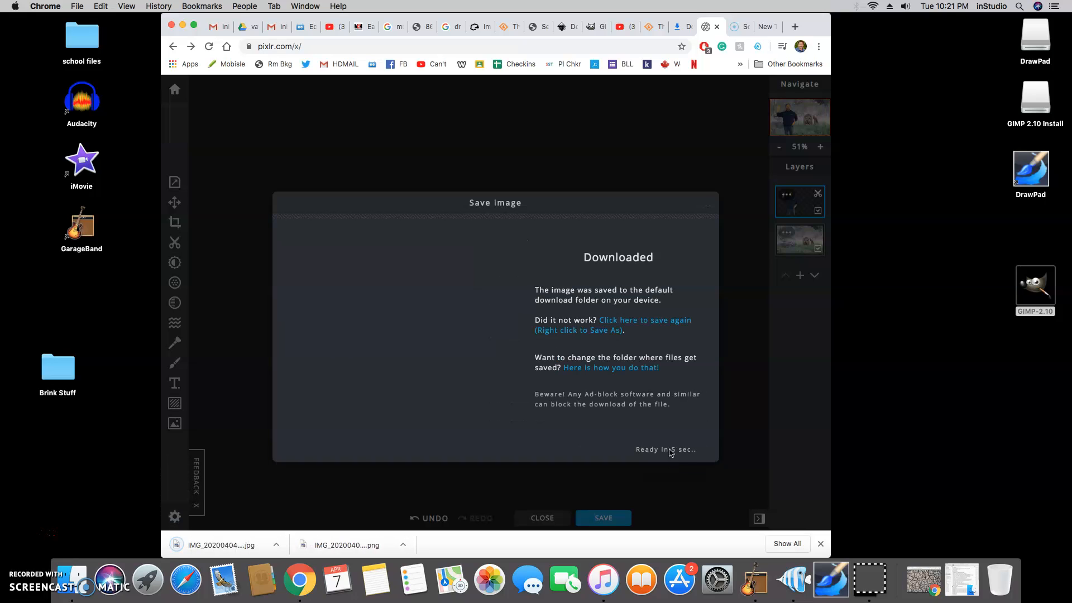
{"action": "left_click", "coordinate": [222, 545]}
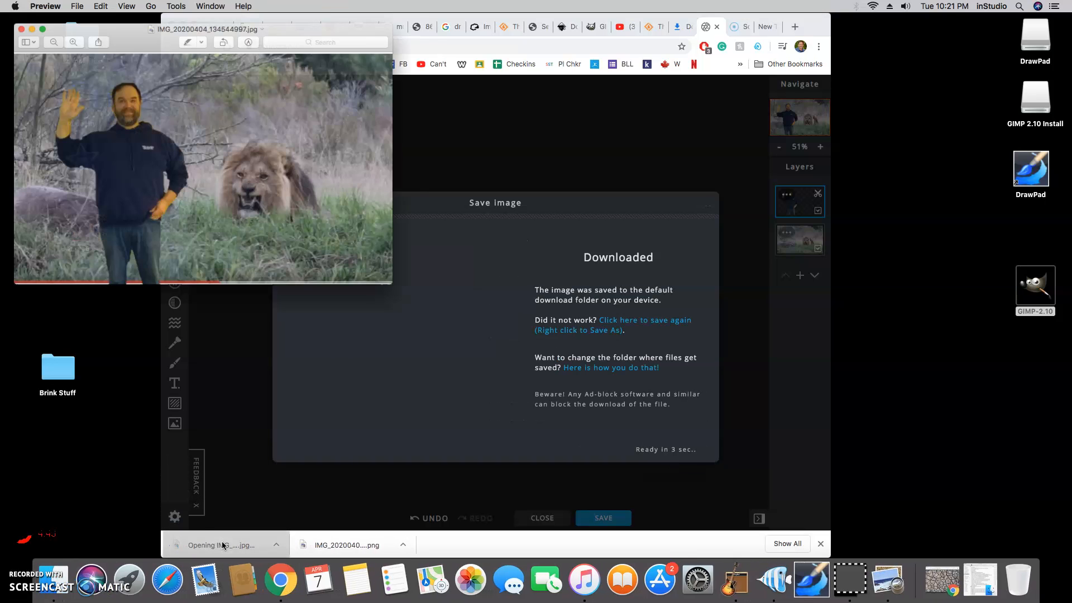